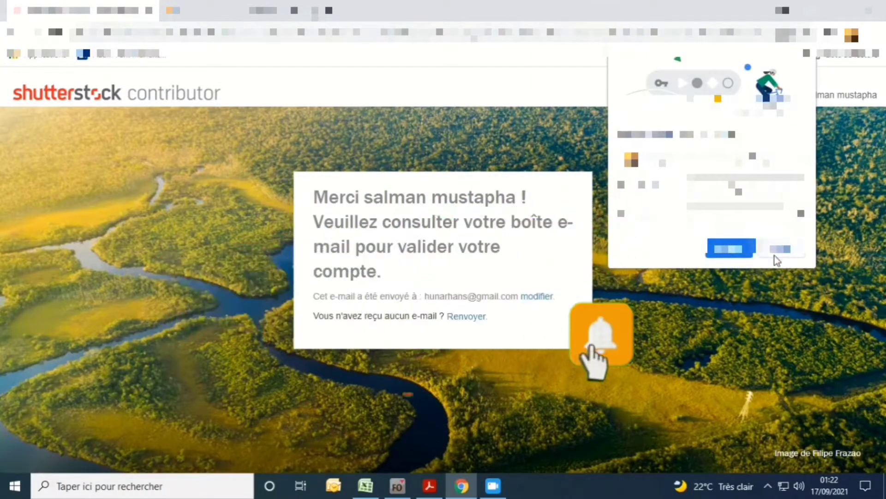
Decline the browser's offer to save the password and open the Gmail inbox from the Google account page
click(782, 250)
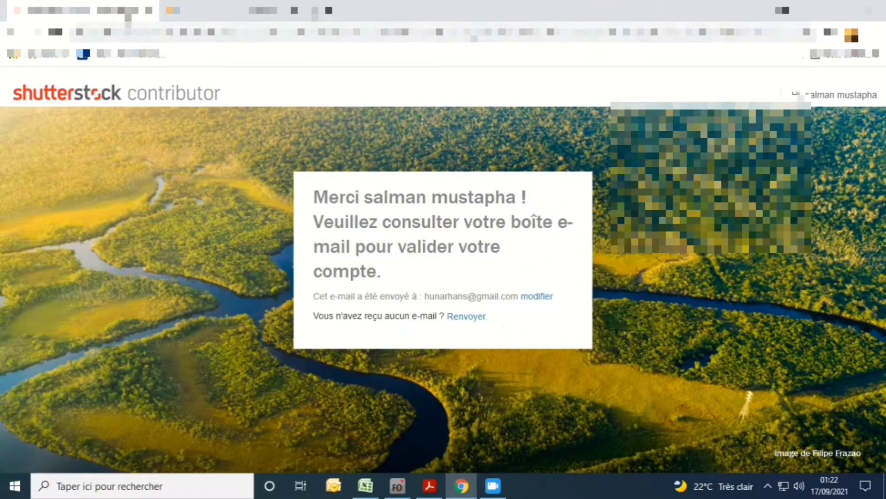
click(203, 18)
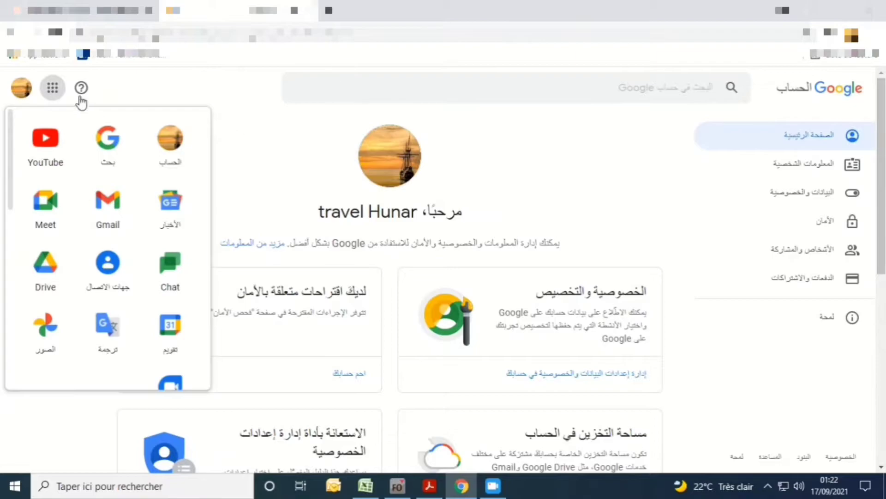
click(53, 91)
click(52, 93)
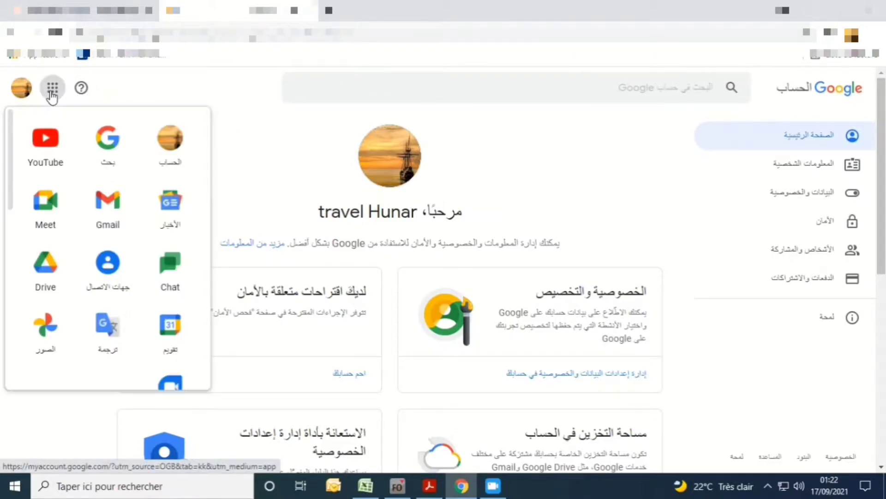
click(119, 200)
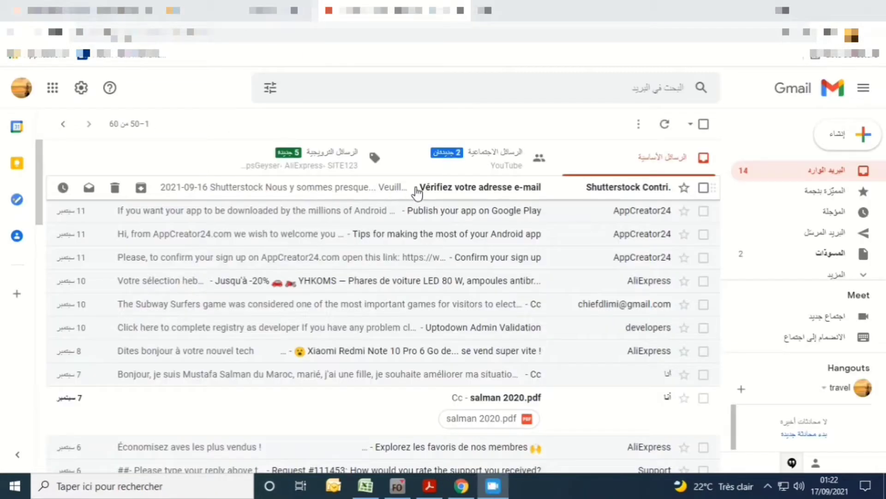
Open Shutterstock's "Vérifiez votre adresse e-mail" message, verify the address through its link and continue to the address form
click(417, 190)
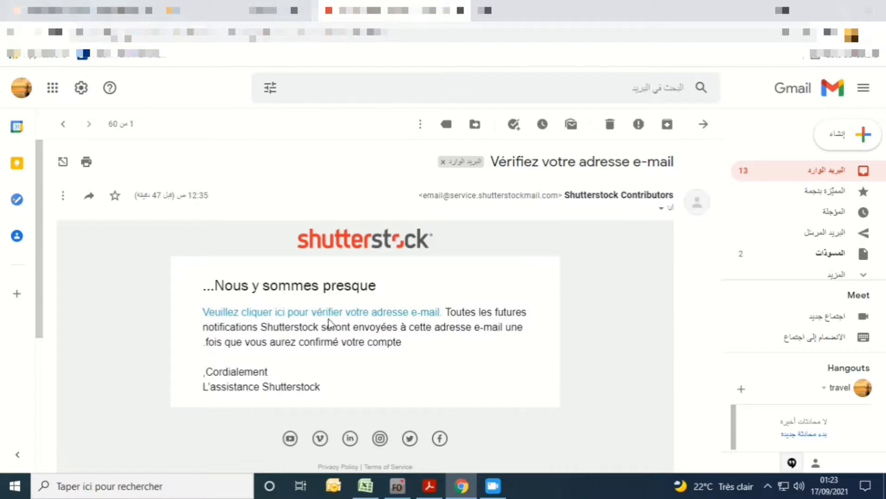
scroll(300, 257, down, 2)
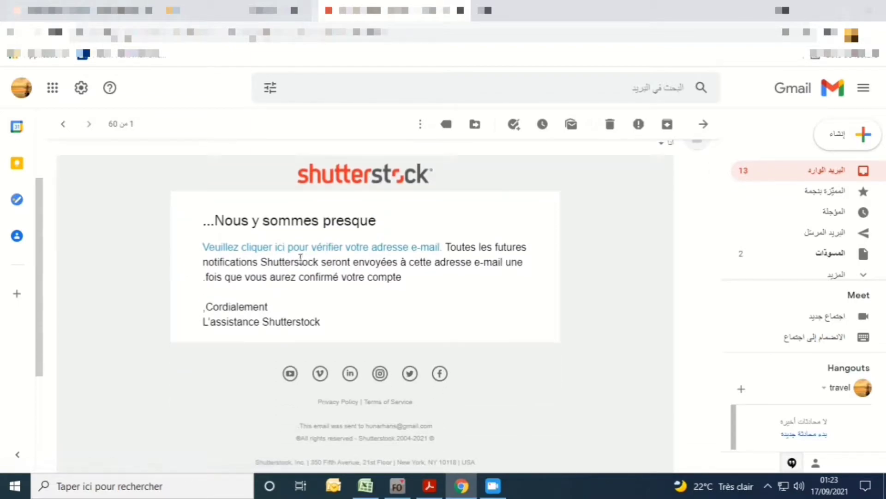
click(276, 249)
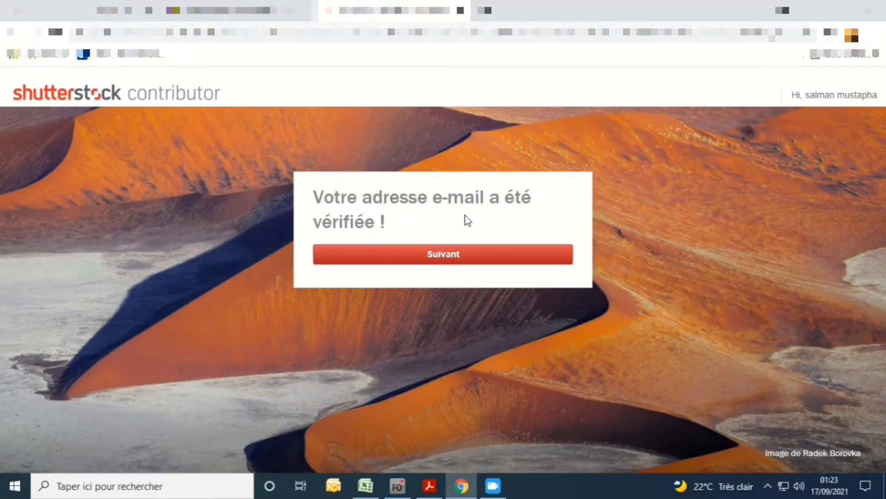
click(440, 262)
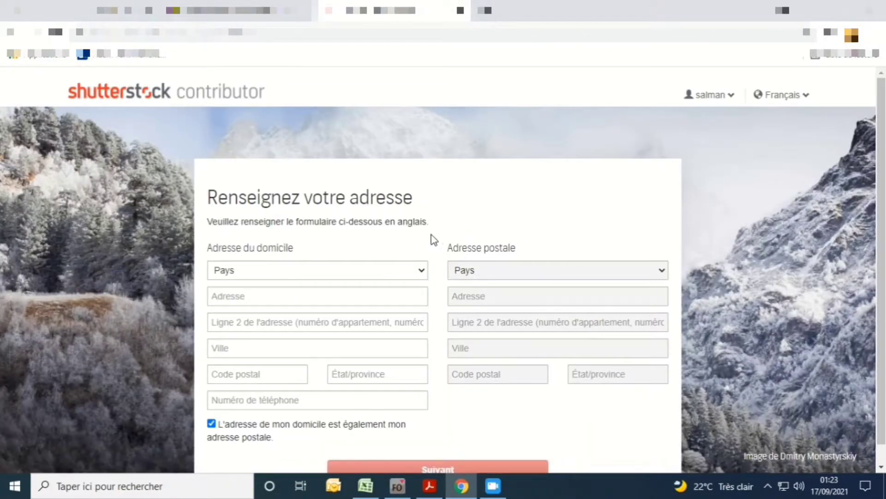
Complete the home address form with Maroc as country, the postal address and phone number, submit it and go to the contributor dashboard
scroll(429, 238, down, 1)
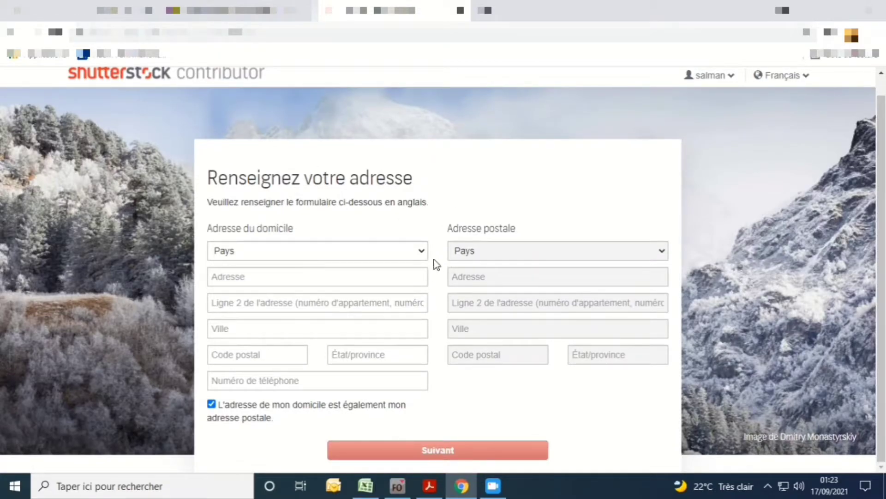
click(423, 250)
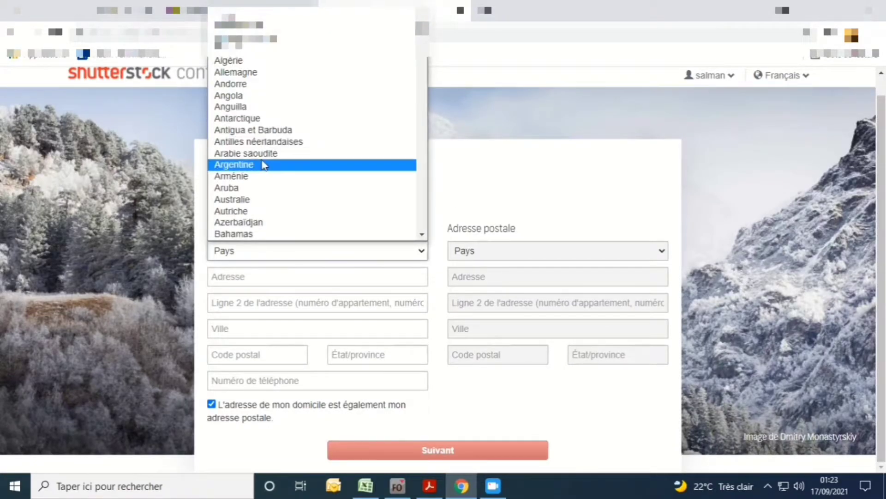
key(m)
scroll(273, 198, down, 6)
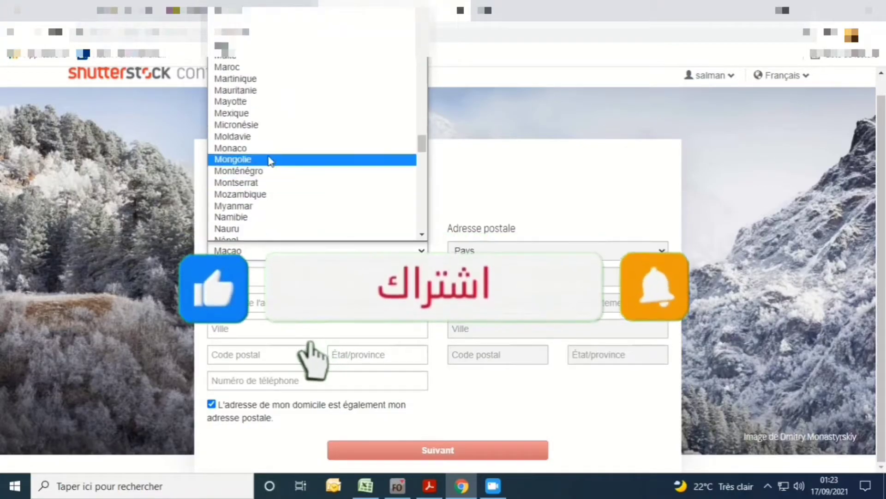
click(258, 68)
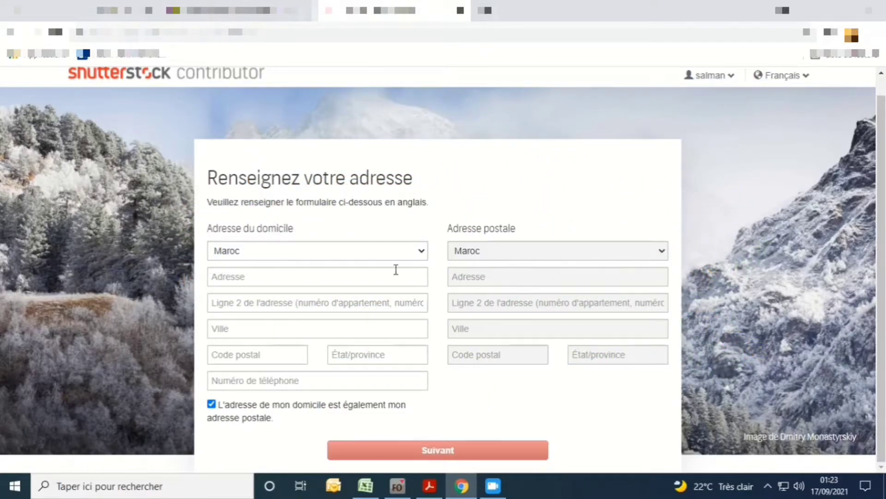
click(278, 277)
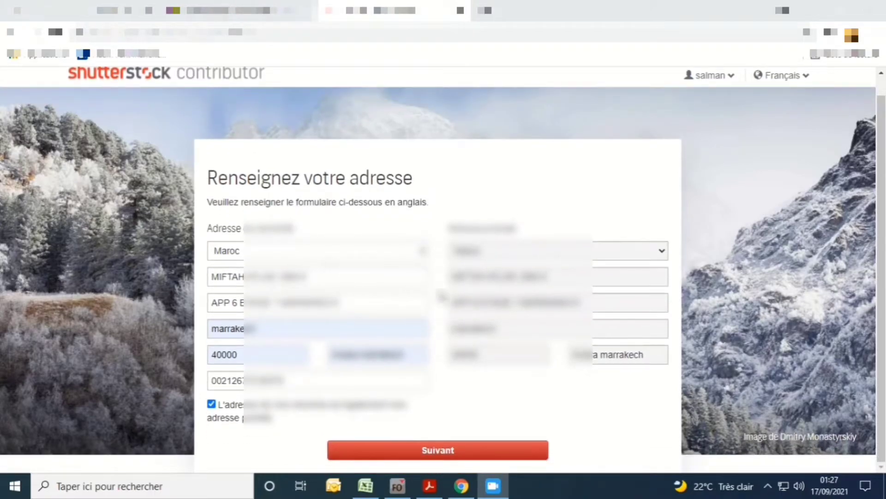
click(438, 452)
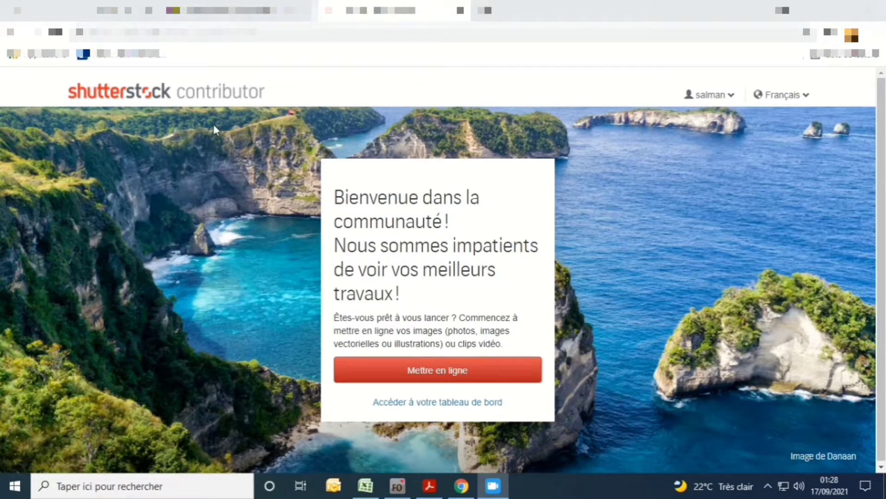
click(442, 404)
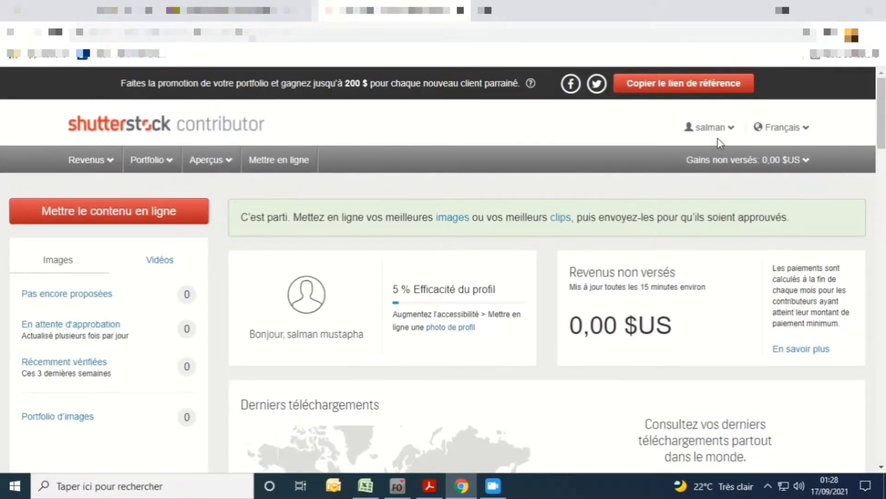
Look through the dashboard's account options, language list and page sections, including the content status for videos and images
click(732, 130)
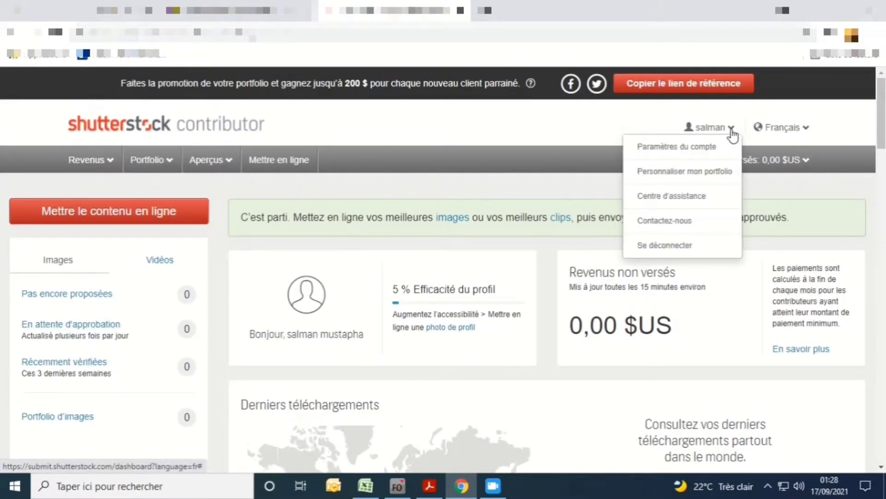
click(777, 129)
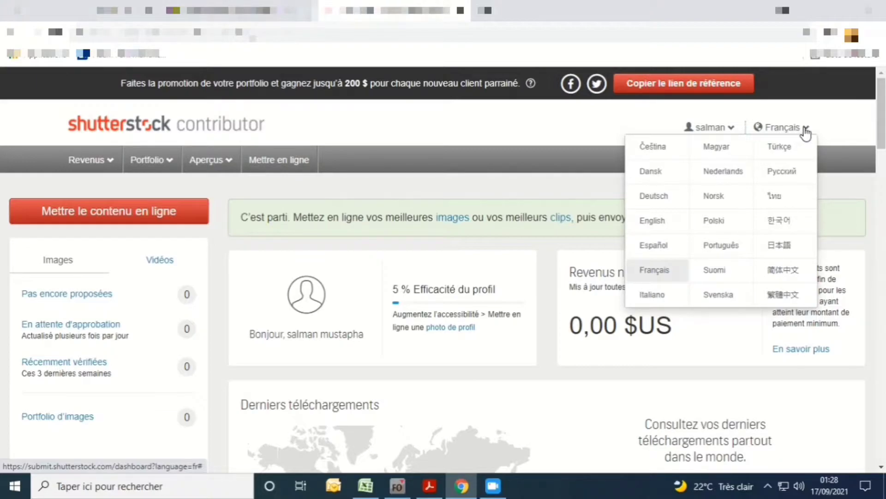
scroll(219, 258, down, 3)
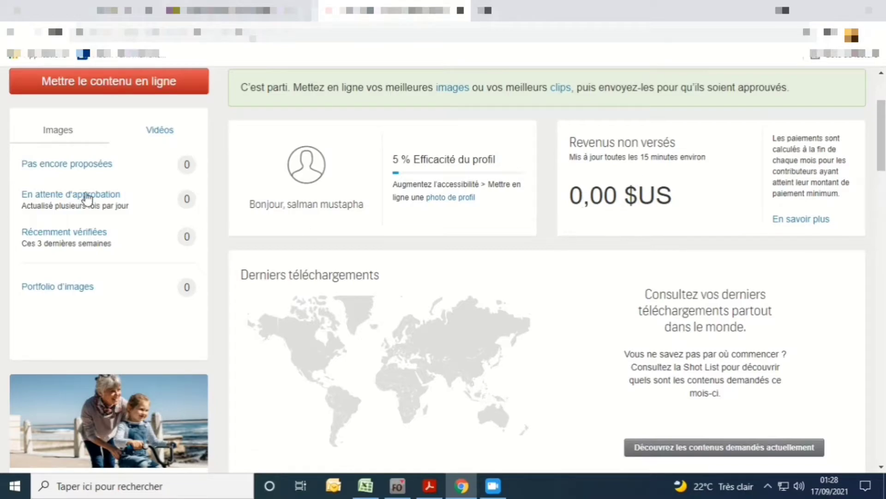
scroll(619, 267, down, 12)
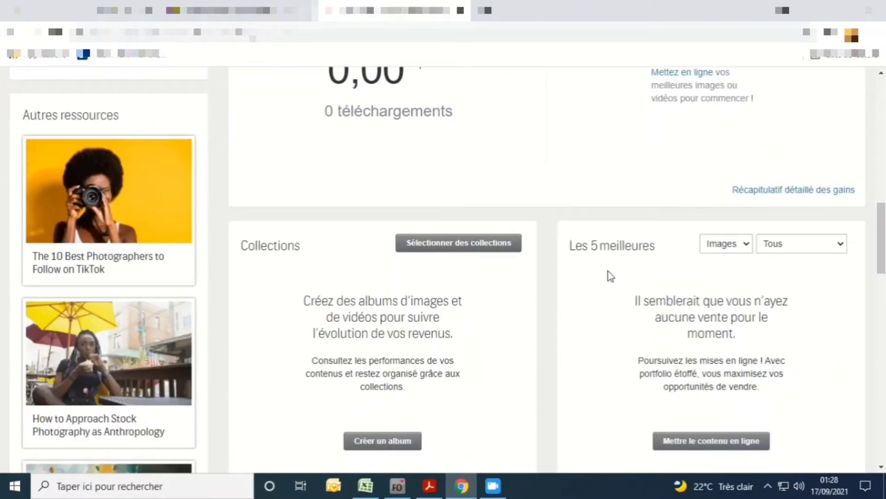
scroll(608, 270, down, 13)
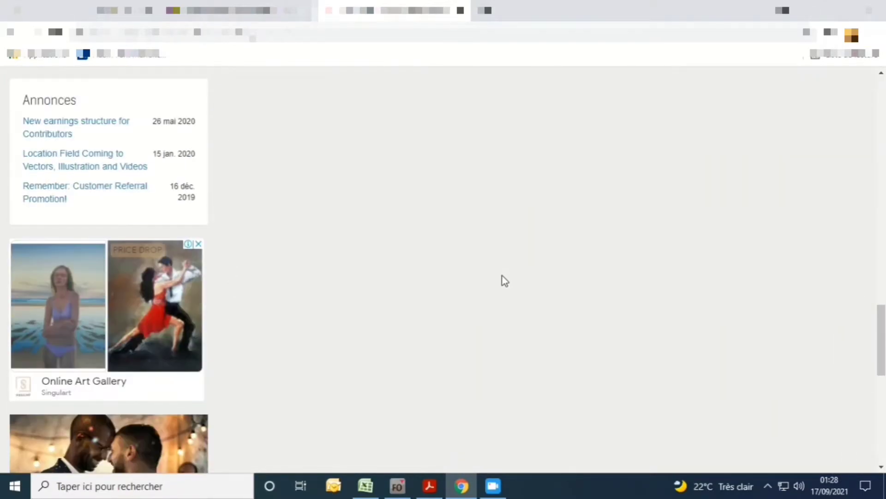
scroll(503, 275, down, 10)
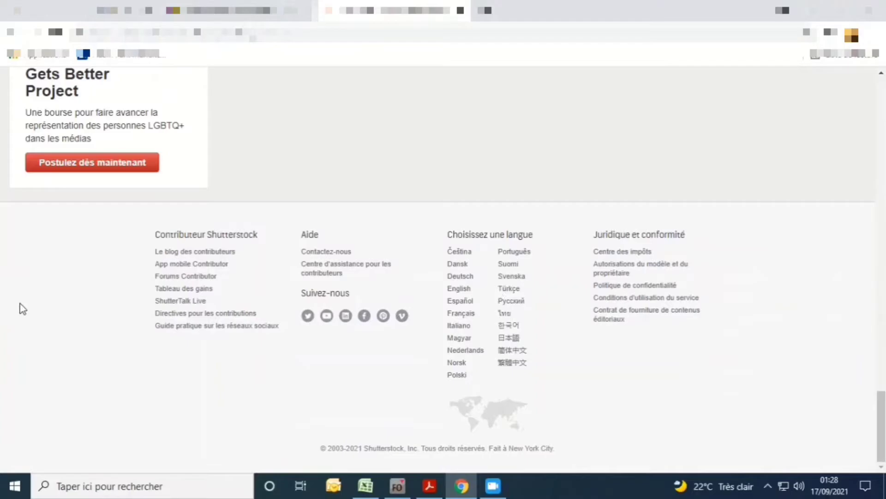
scroll(358, 306, up, 20)
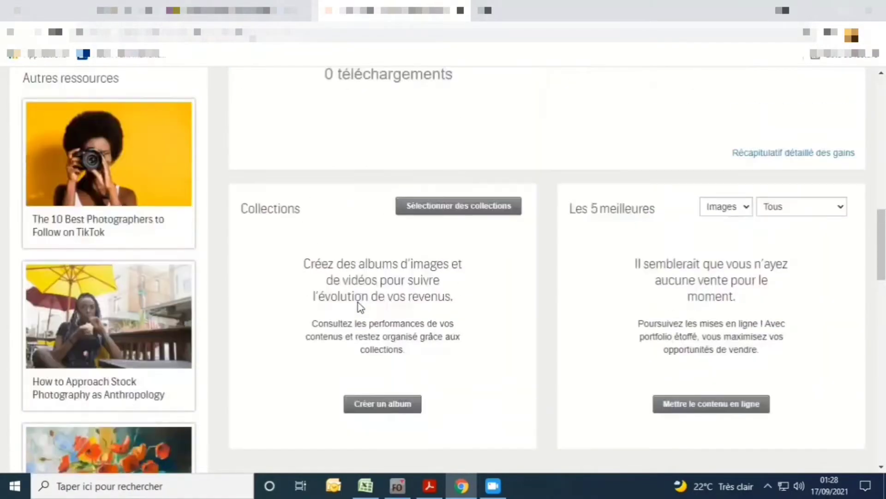
scroll(342, 298, up, 10)
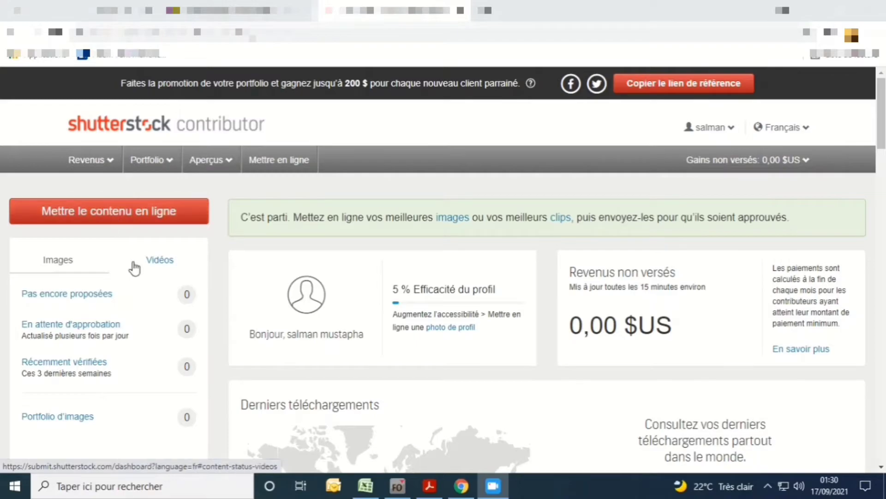
click(160, 263)
click(59, 264)
click(103, 214)
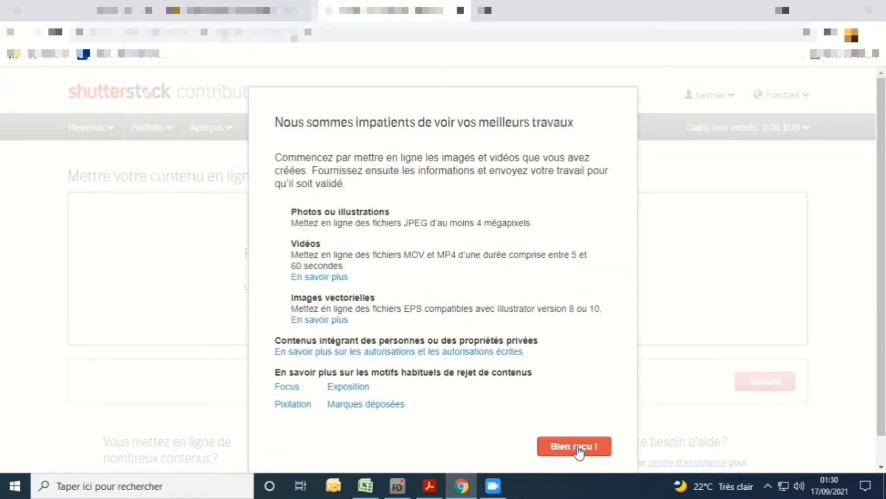
click(579, 452)
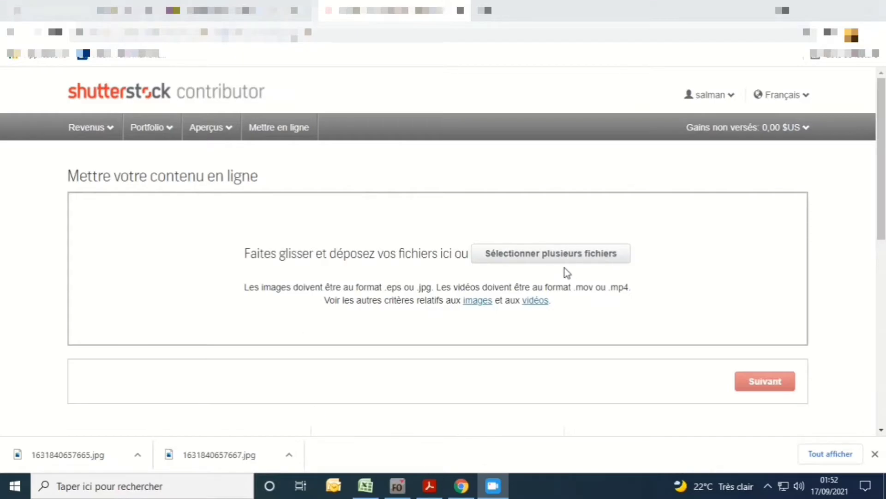
click(545, 257)
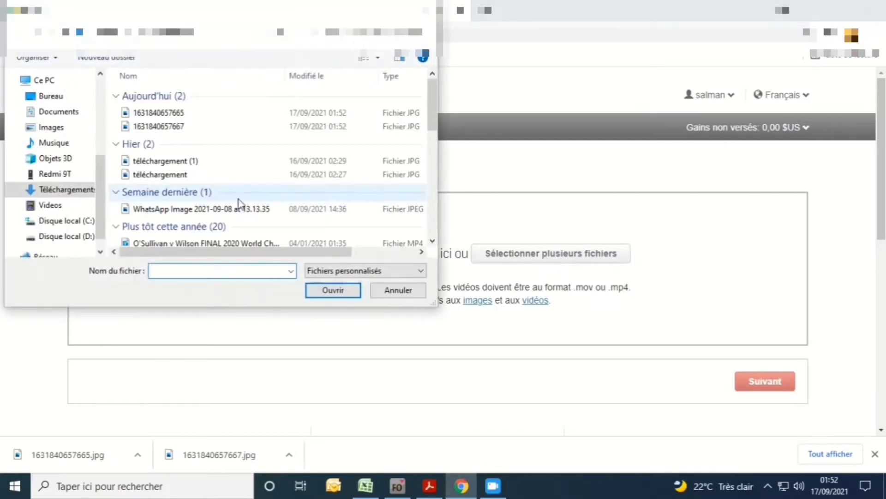
click(178, 129)
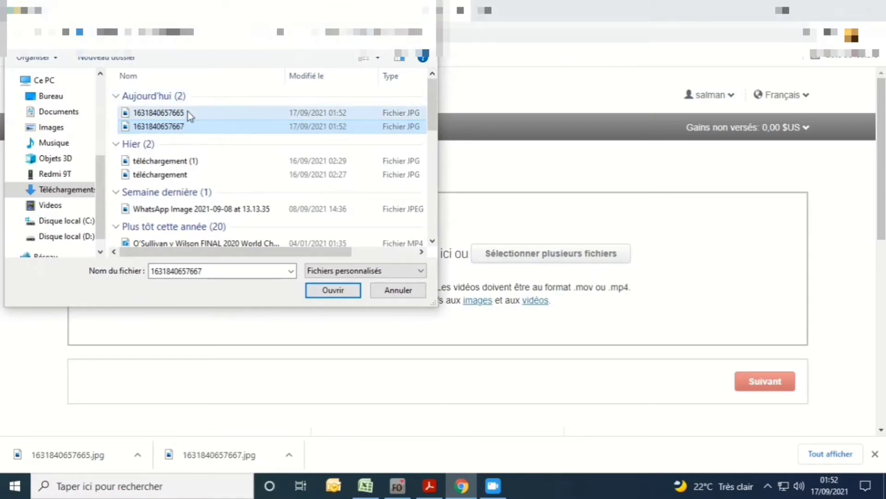
ctrl+click(188, 112)
click(334, 292)
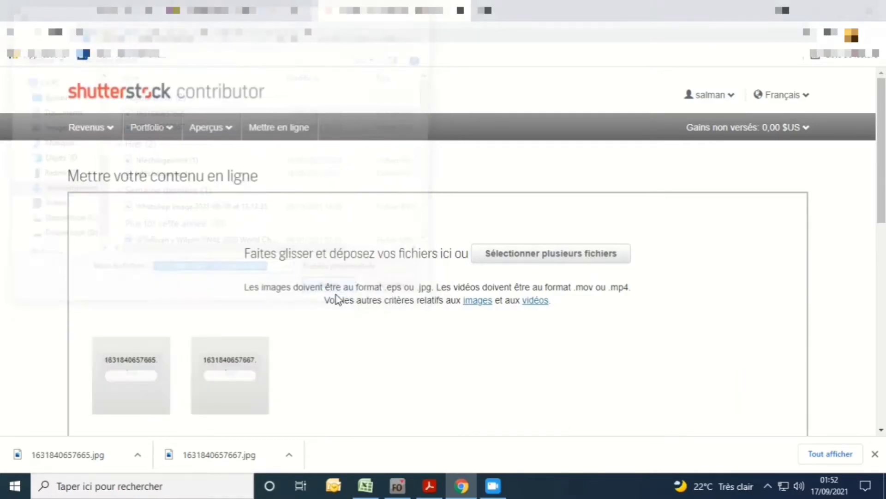
Continue with the two uploaded images to the content submission page and dismiss its introductory guidelines
scroll(434, 350, down, 1)
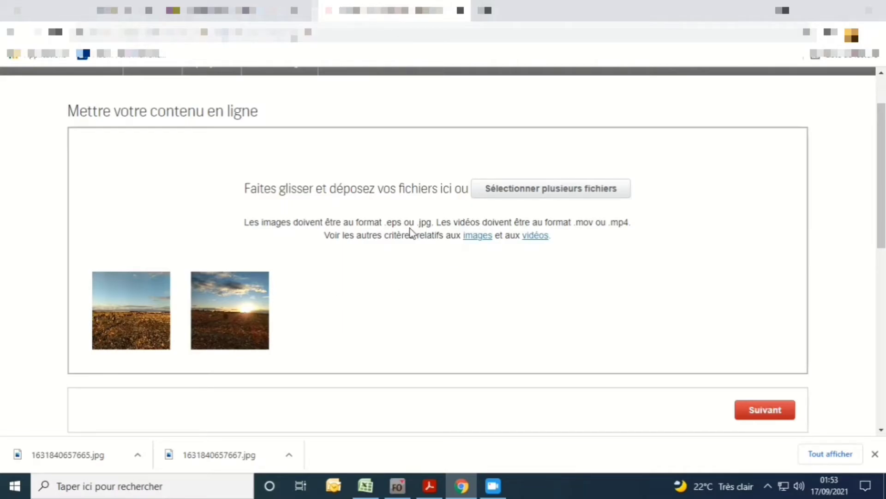
scroll(364, 316, down, 8)
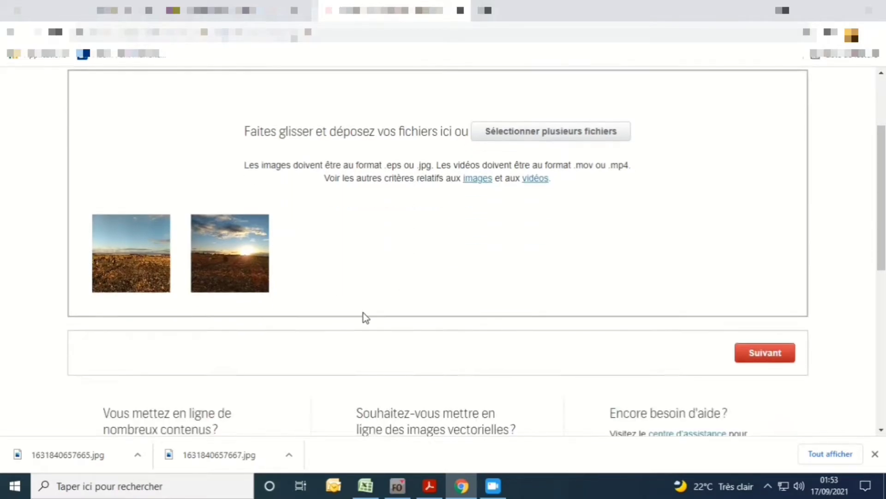
scroll(364, 312, up, 8)
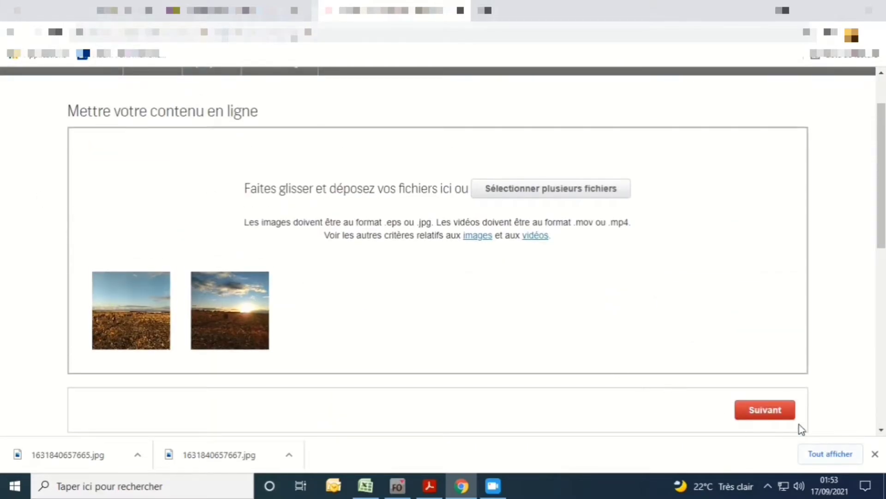
click(769, 415)
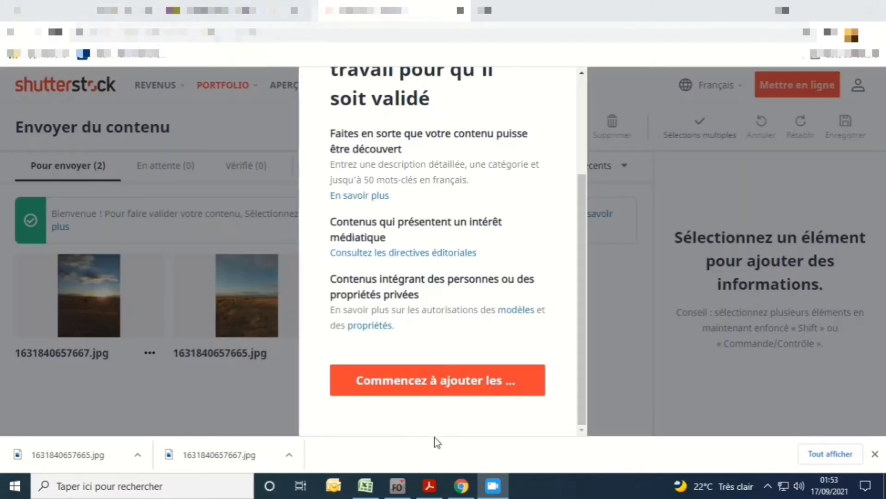
click(450, 392)
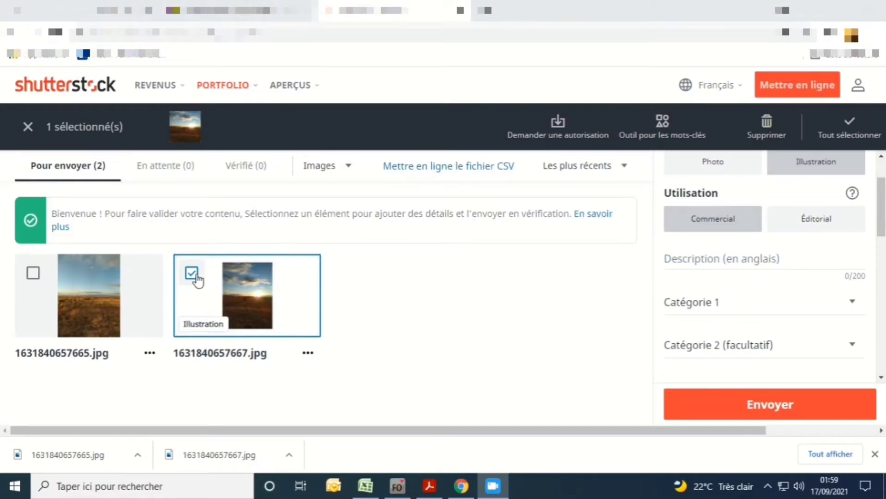
click(192, 274)
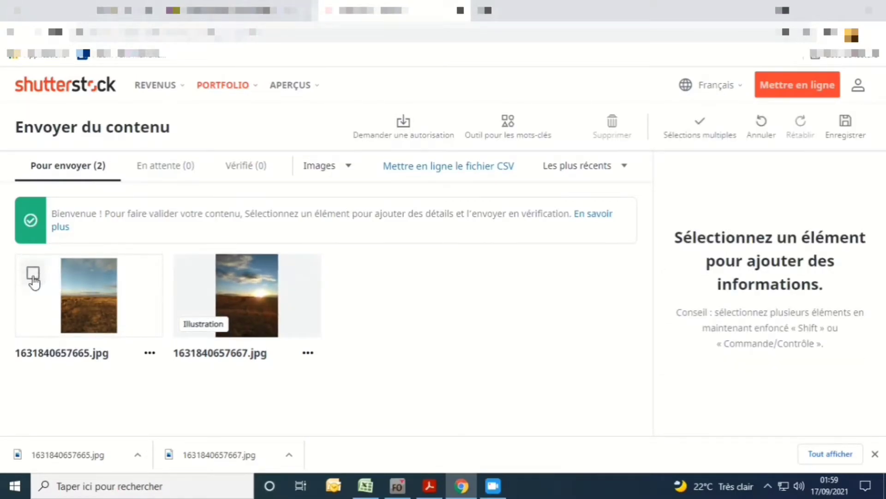
click(33, 273)
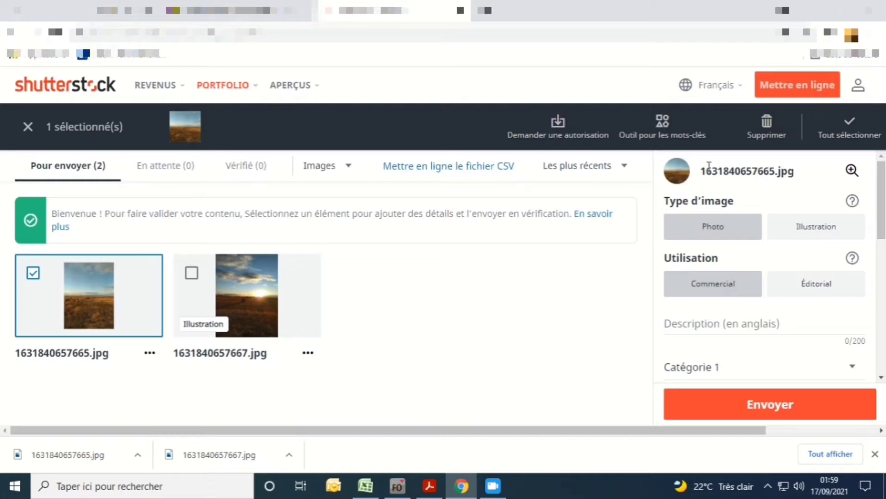
scroll(762, 259, down, 9)
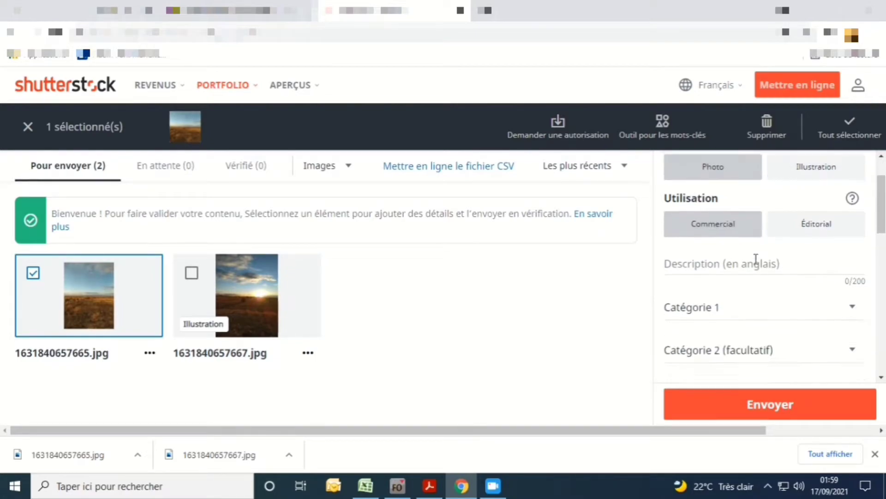
scroll(745, 290, down, 4)
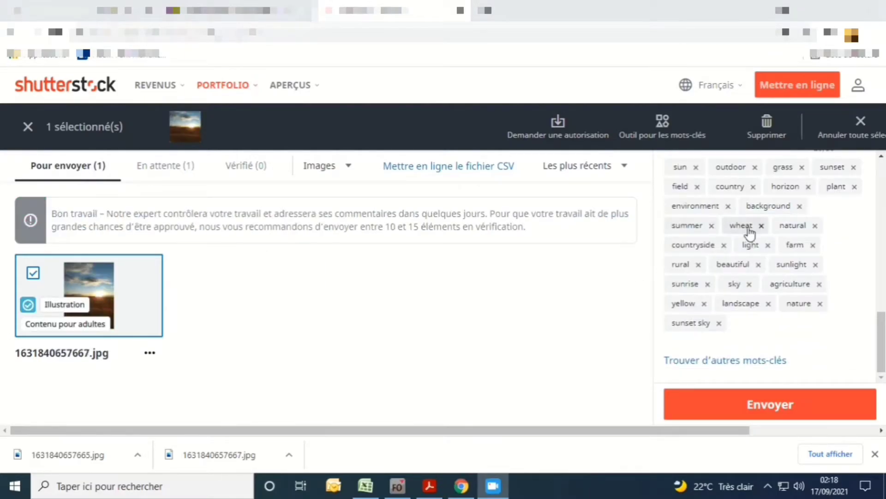
scroll(748, 231, up, 10)
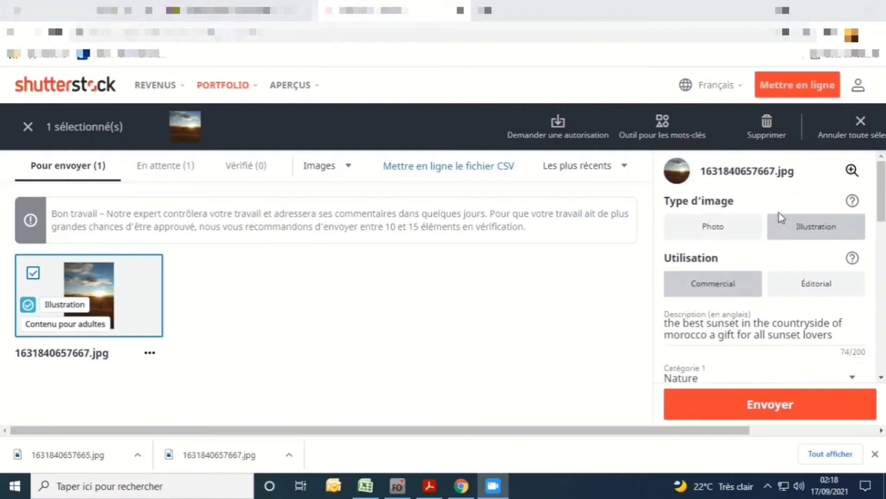
scroll(785, 237, down, 3)
scroll(776, 275, up, 3)
scroll(753, 215, down, 10)
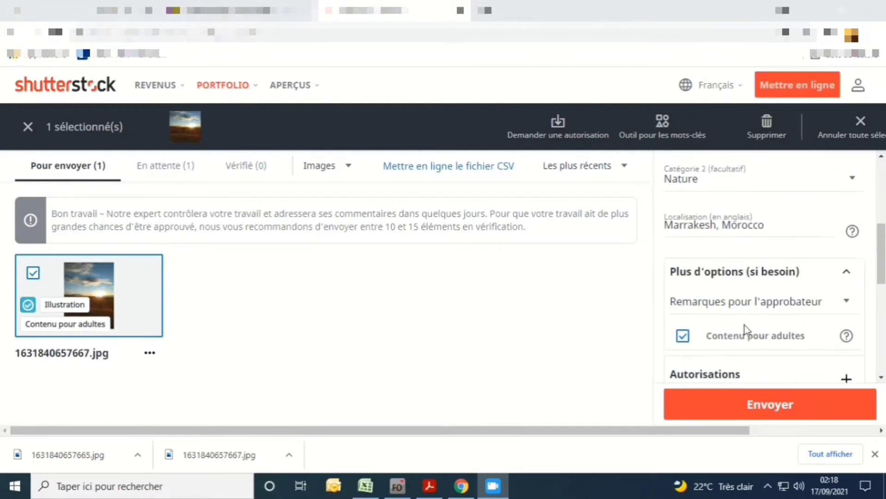
scroll(752, 267, up, 3)
scroll(738, 279, down, 6)
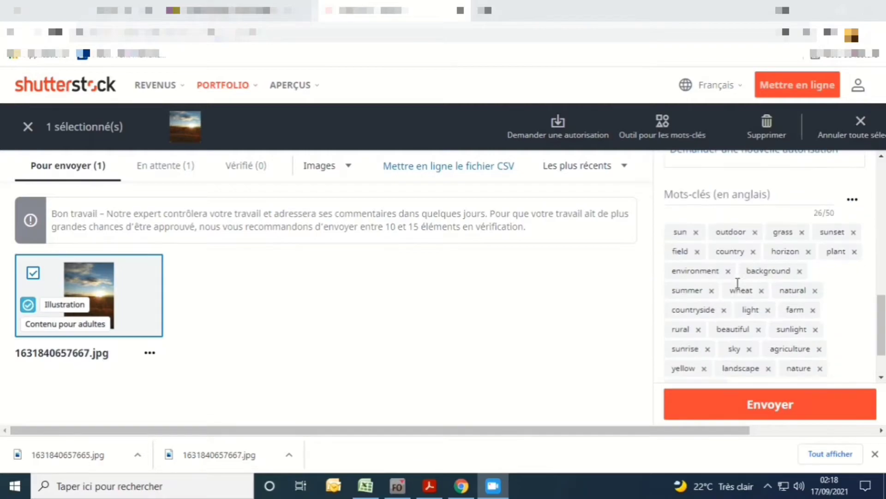
click(738, 406)
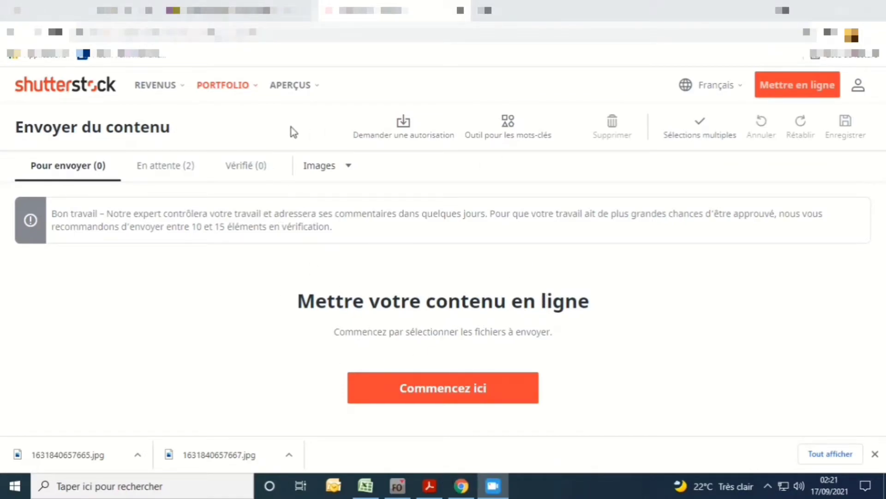
Open the payment history and continue from there to the account settings
mouse_move(160, 94)
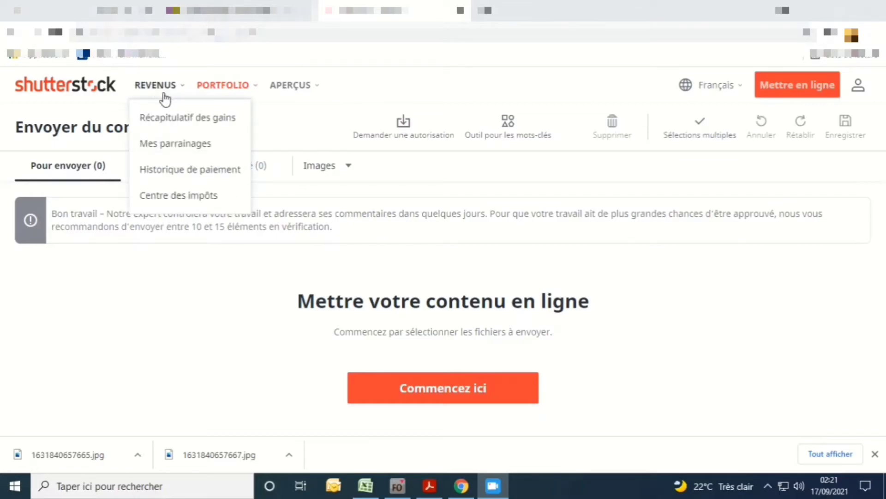
click(177, 175)
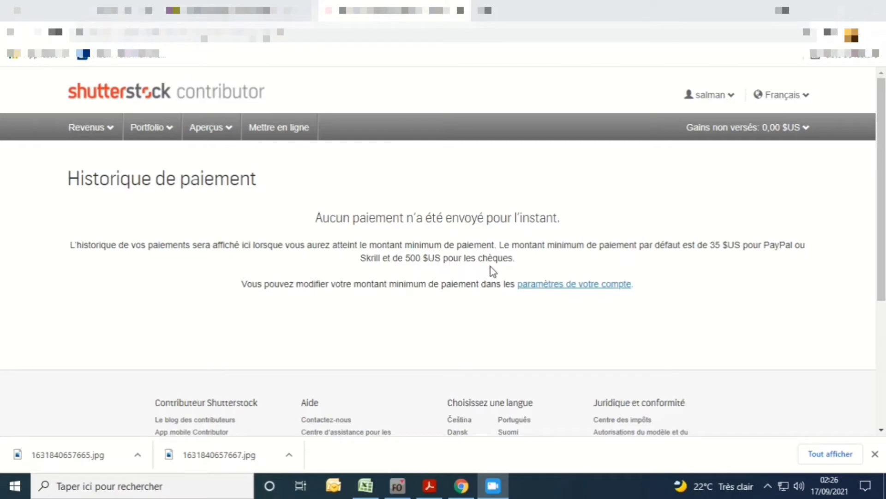
click(550, 286)
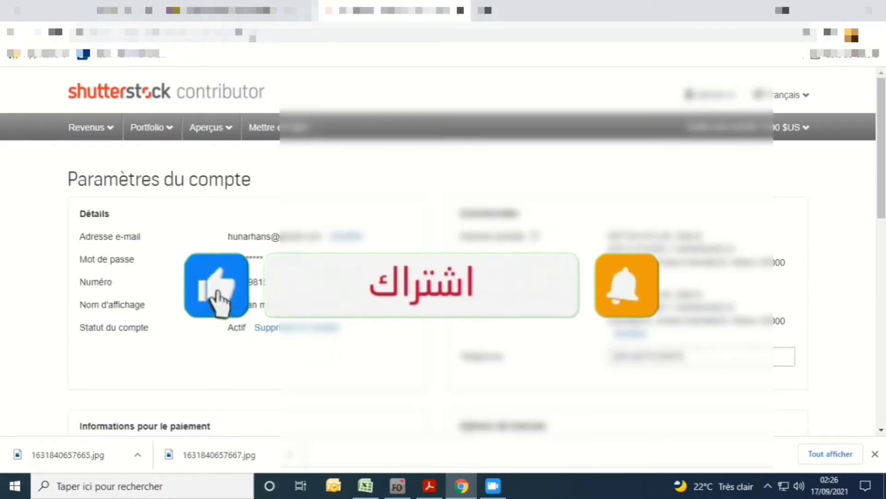
Set the payment method to PayPal in the account's payment information
scroll(624, 193, down, 4)
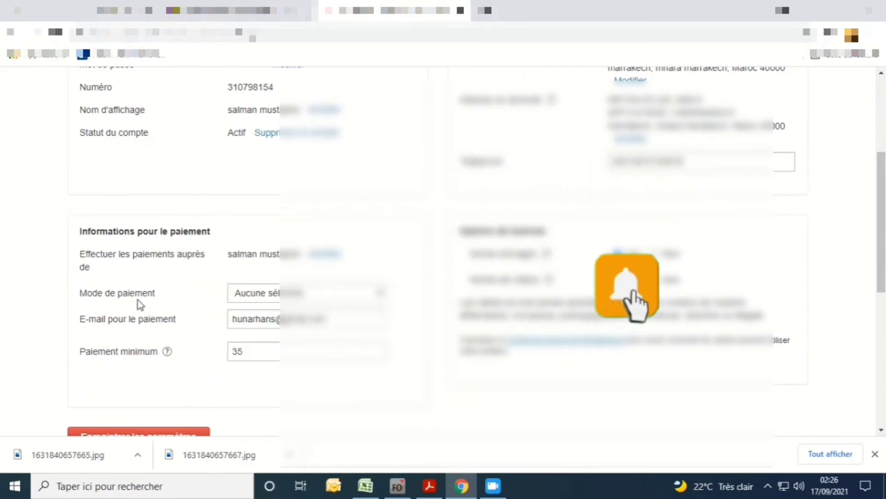
click(259, 293)
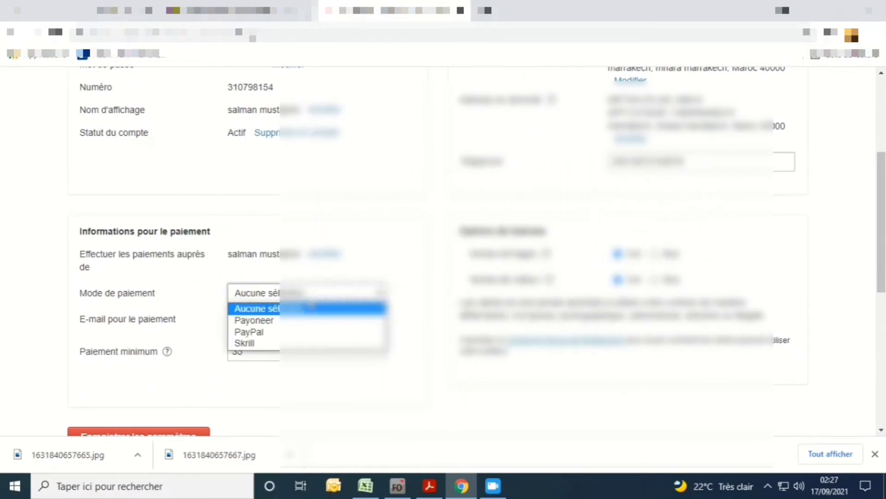
click(268, 331)
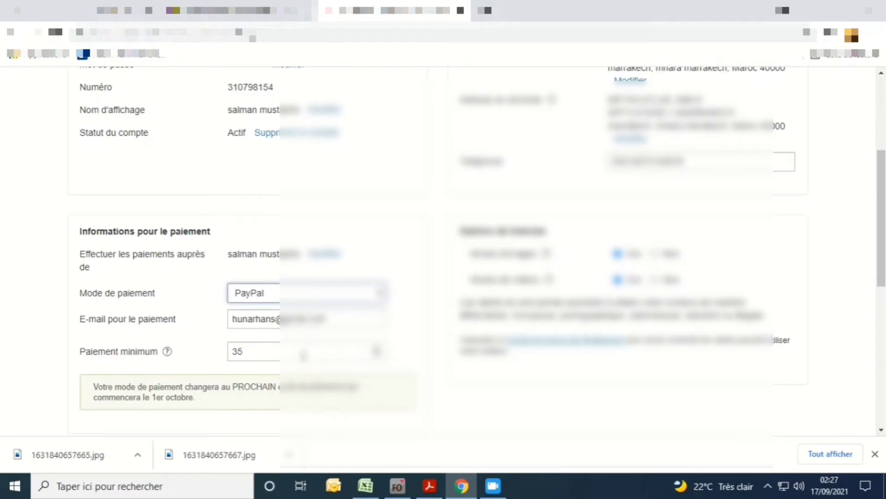
Replace the payment e-mail with the PayPal account's e-mail address and save the settings
scroll(304, 356, down, 3)
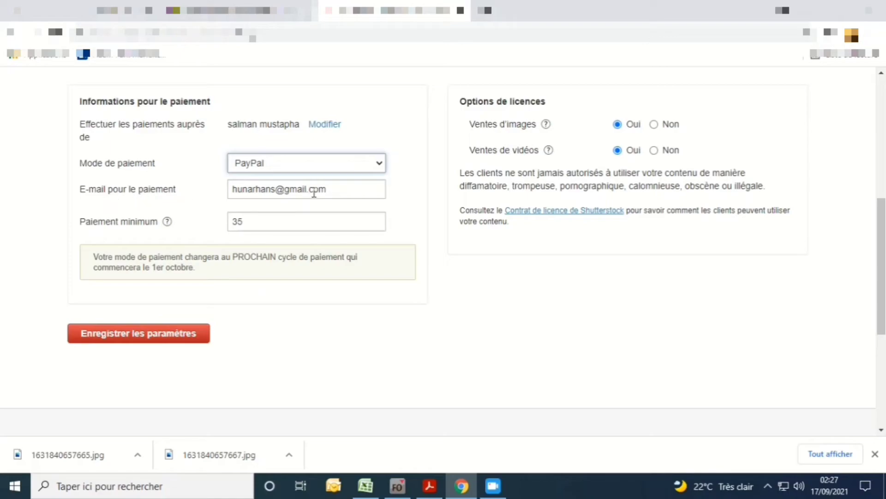
click(333, 189)
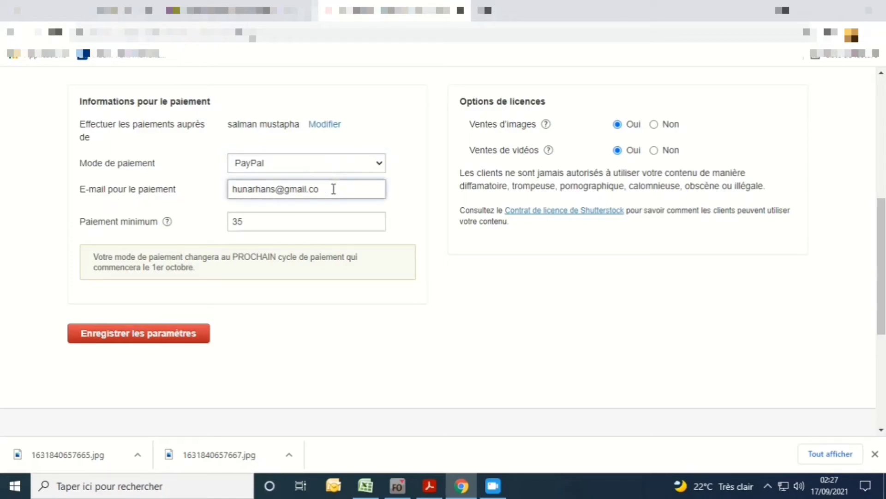
key(BackSpace)
key(BackSpace)
key(BackSpace)
key(BackSpace)
key(BackSpace)
key(BackSpace)
key(BackSpace)
key(BackSpace)
key(BackSpace)
key(BackSpace)
key(BackSpace)
key(BackSpace)
key(BackSpace)
key(BackSpace)
key(BackSpace)
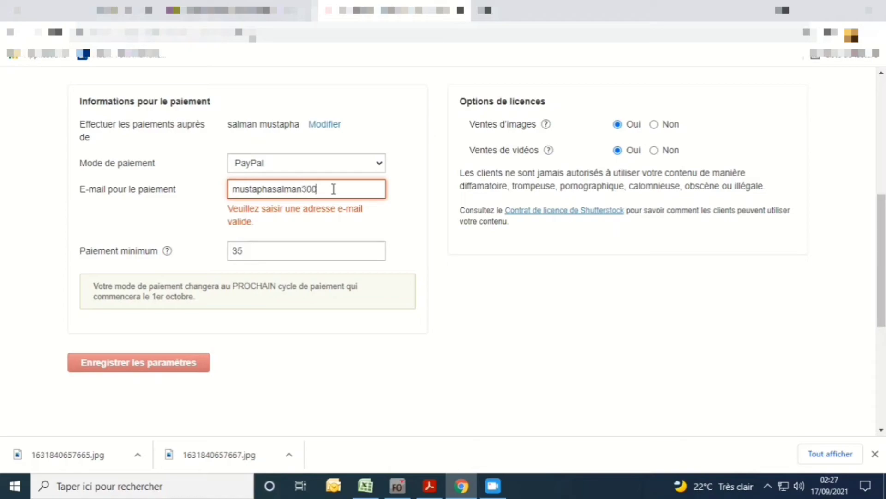
text(g)
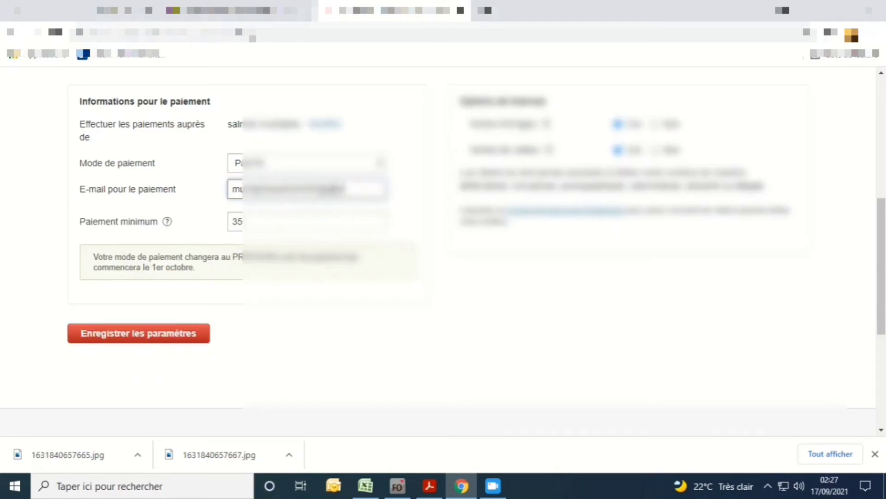
text(.co)
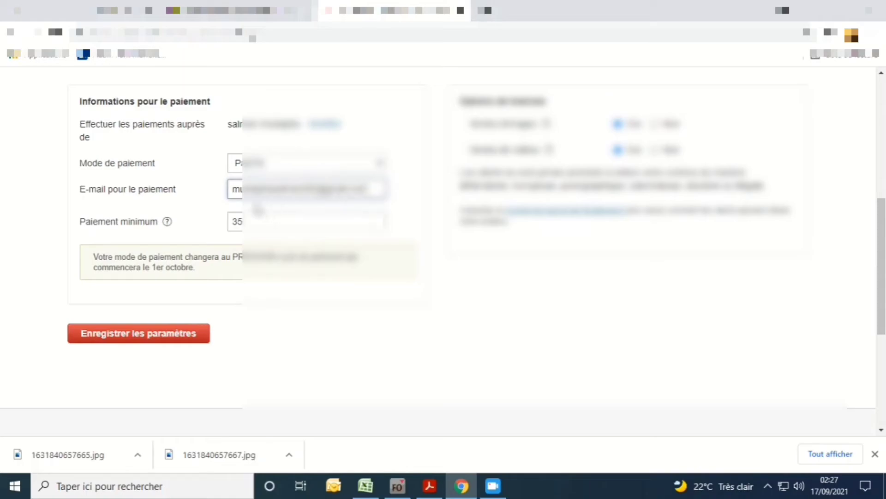
text(m)
click(161, 331)
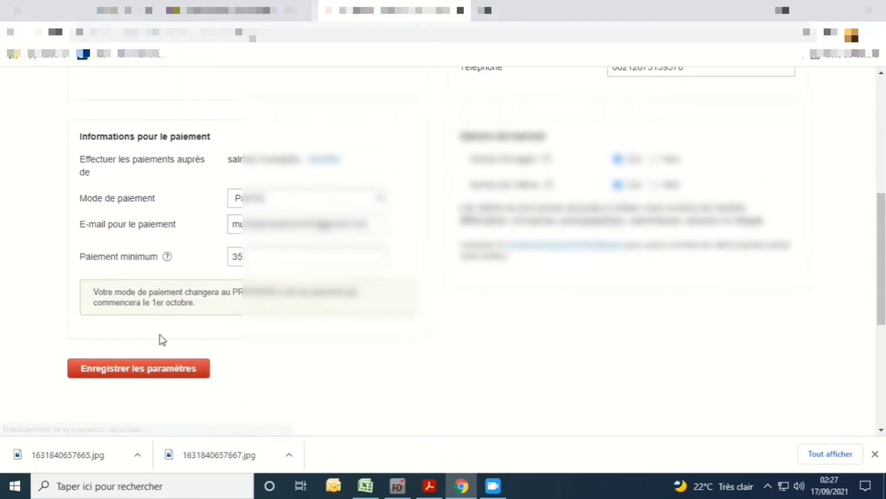
Look through the saved account settings, including the payment information and account details
scroll(383, 268, down, 7)
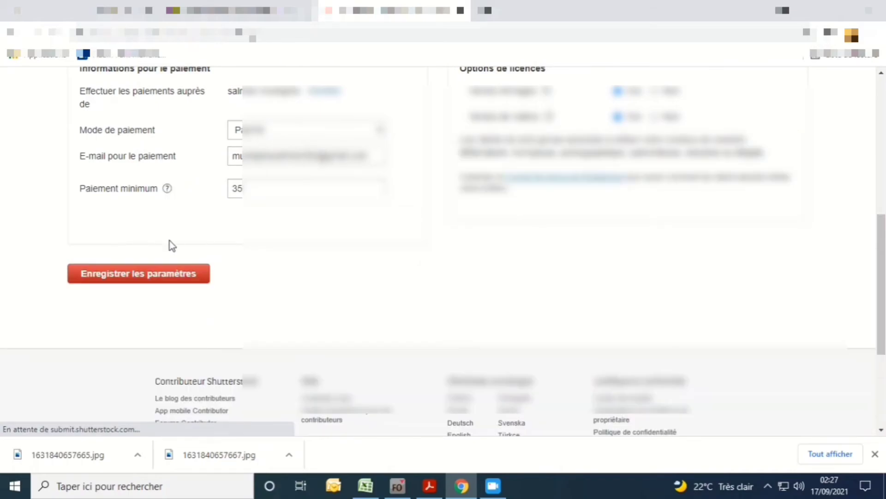
scroll(241, 222, up, 3)
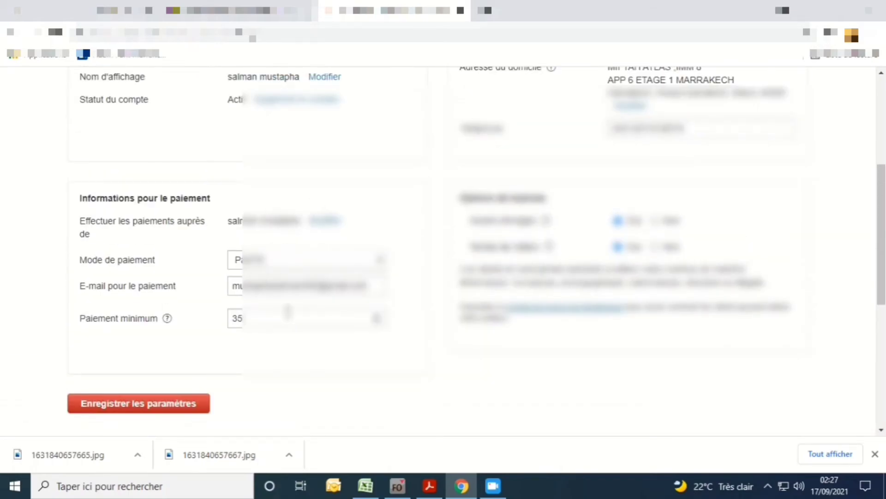
scroll(322, 272, up, 4)
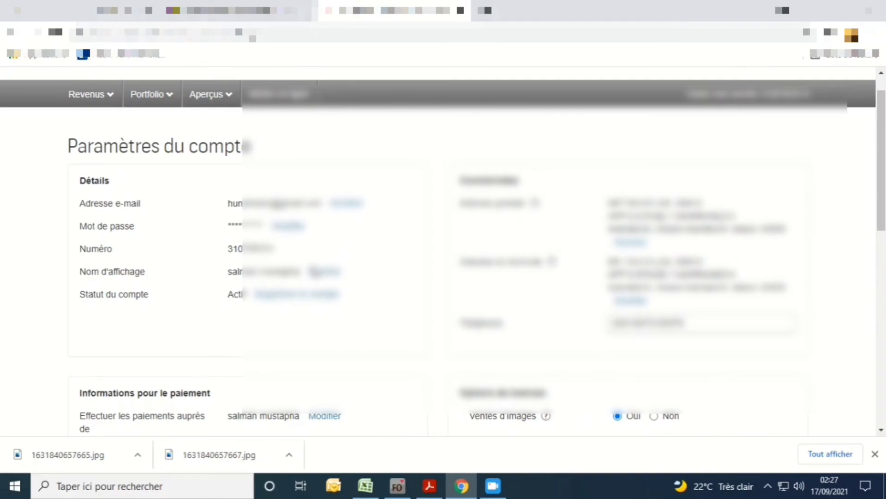
scroll(392, 268, down, 7)
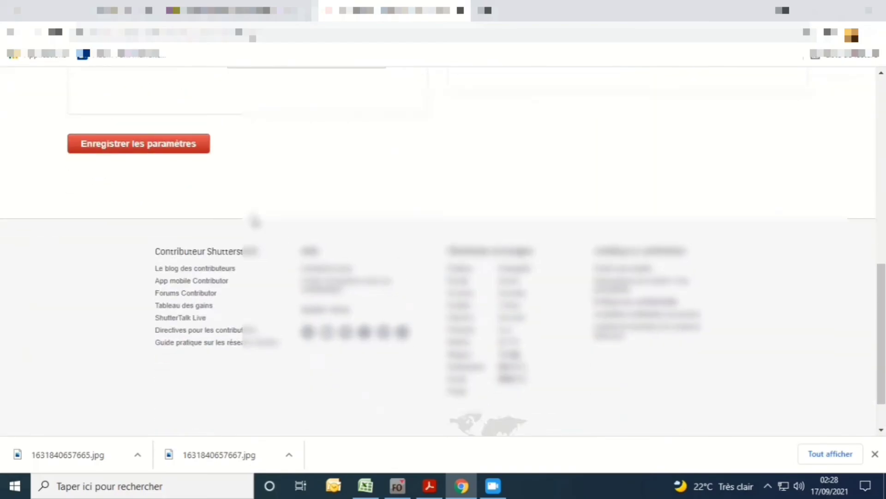
scroll(233, 199, up, 10)
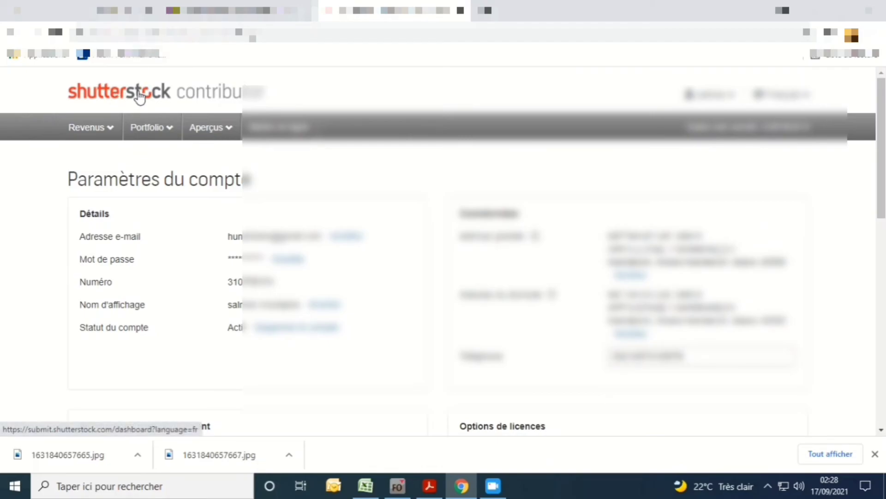
Return to the contributor dashboard and look over the content status, unpaid earnings and latest downloads sections
click(207, 95)
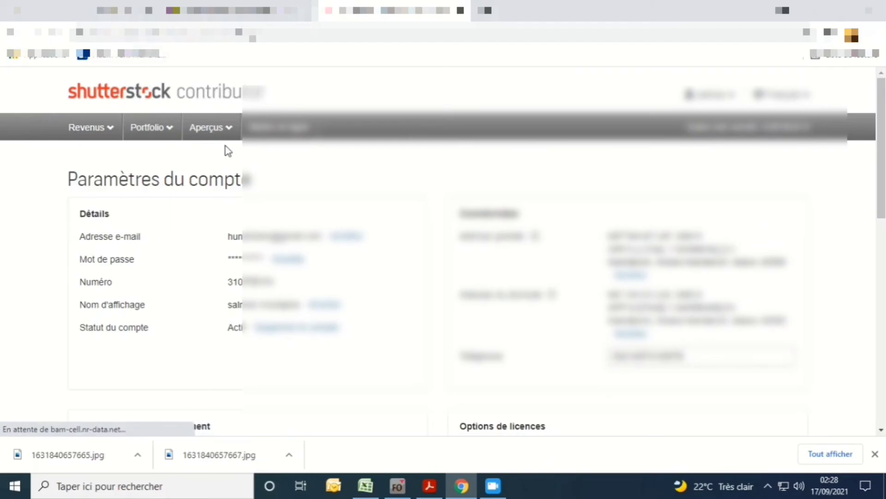
scroll(466, 214, down, 2)
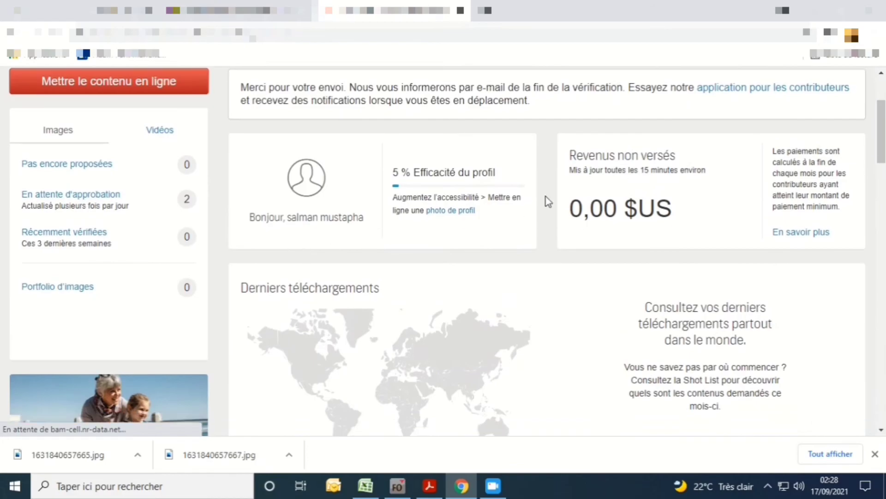
scroll(594, 217, down, 4)
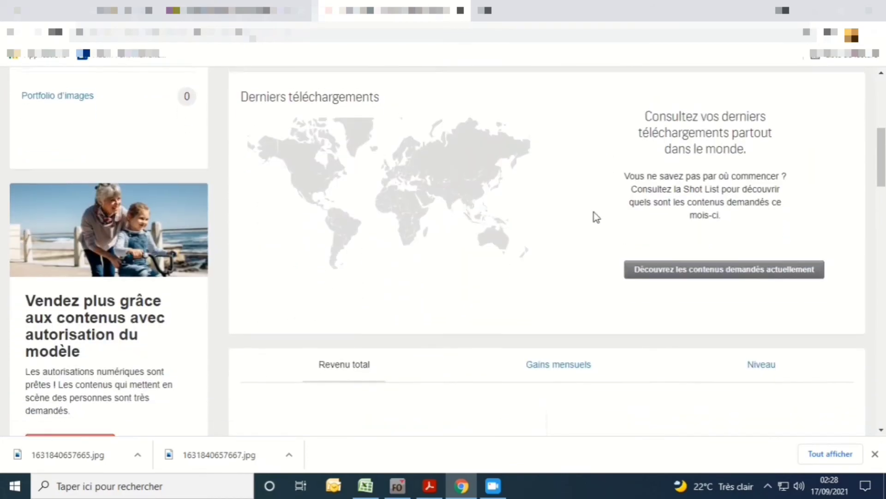
scroll(594, 215, up, 5)
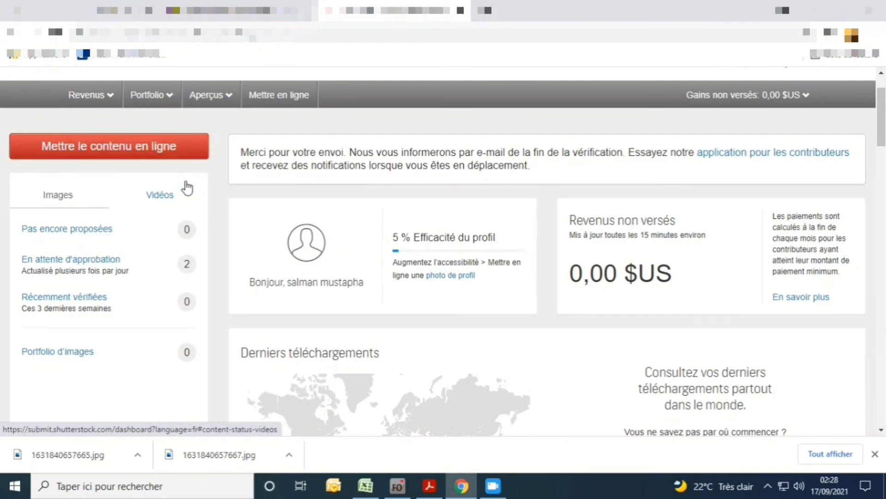
View the images awaiting approval and the list of images still to submit
click(69, 264)
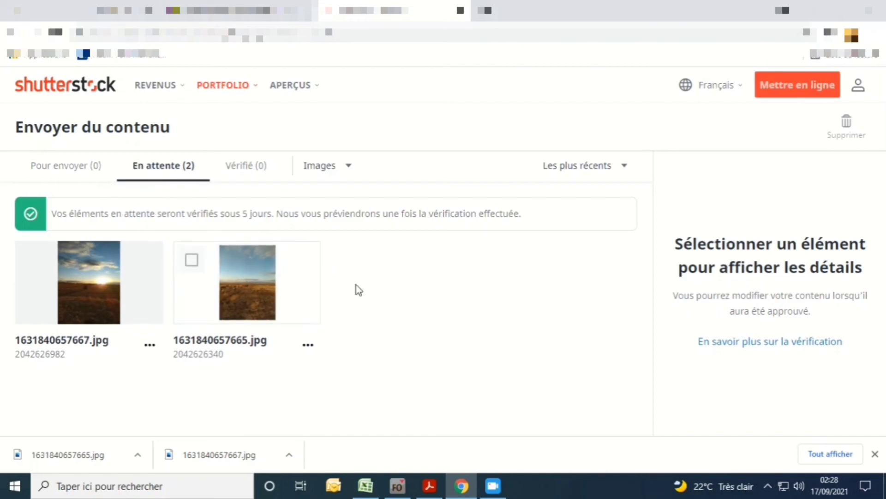
click(78, 175)
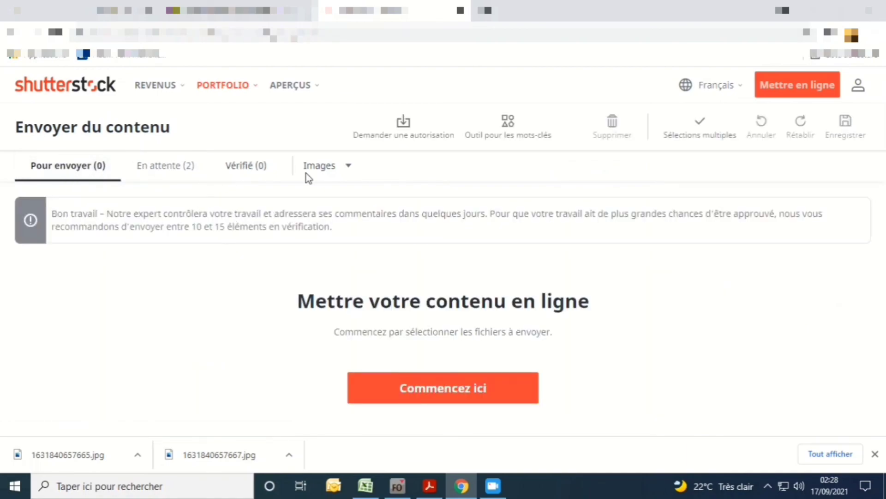
Go back from the content submission page to the contributor dashboard and look over its sections again
click(42, 91)
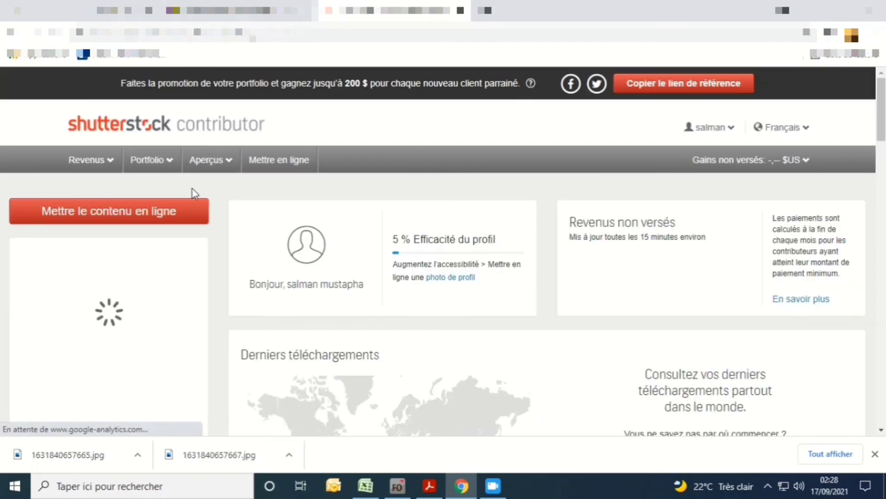
scroll(563, 252, down, 1)
scroll(564, 253, down, 6)
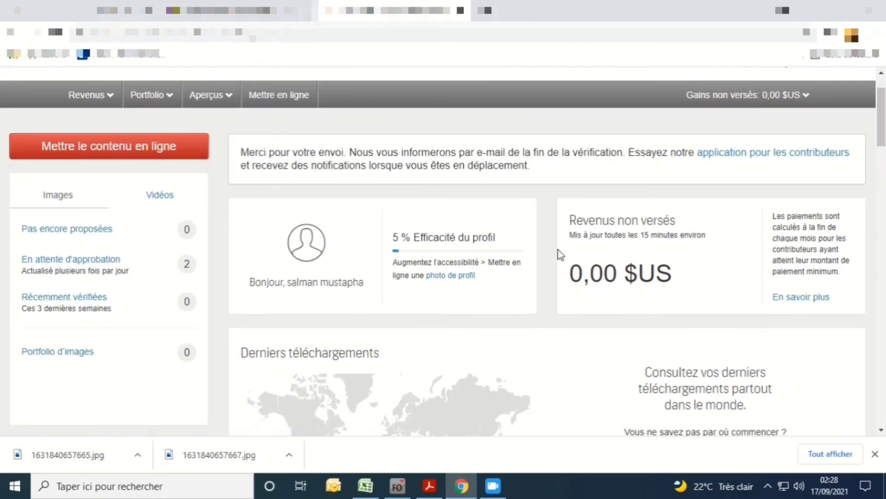
scroll(559, 252, up, 5)
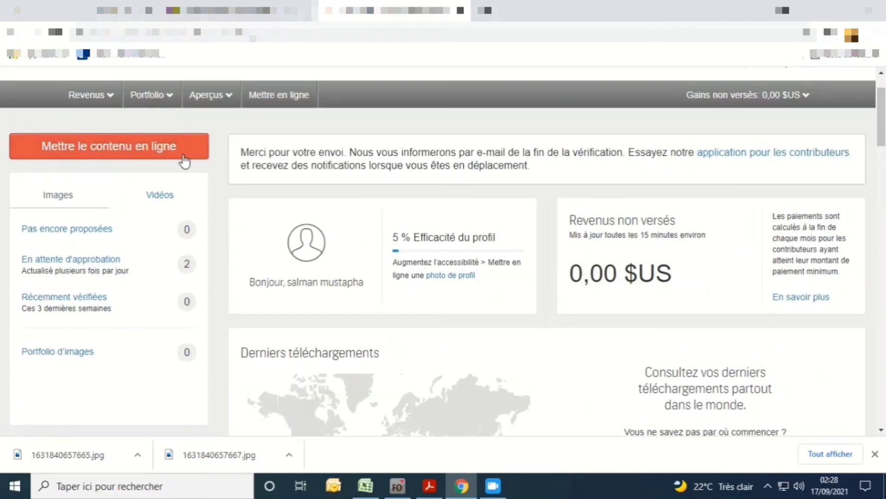